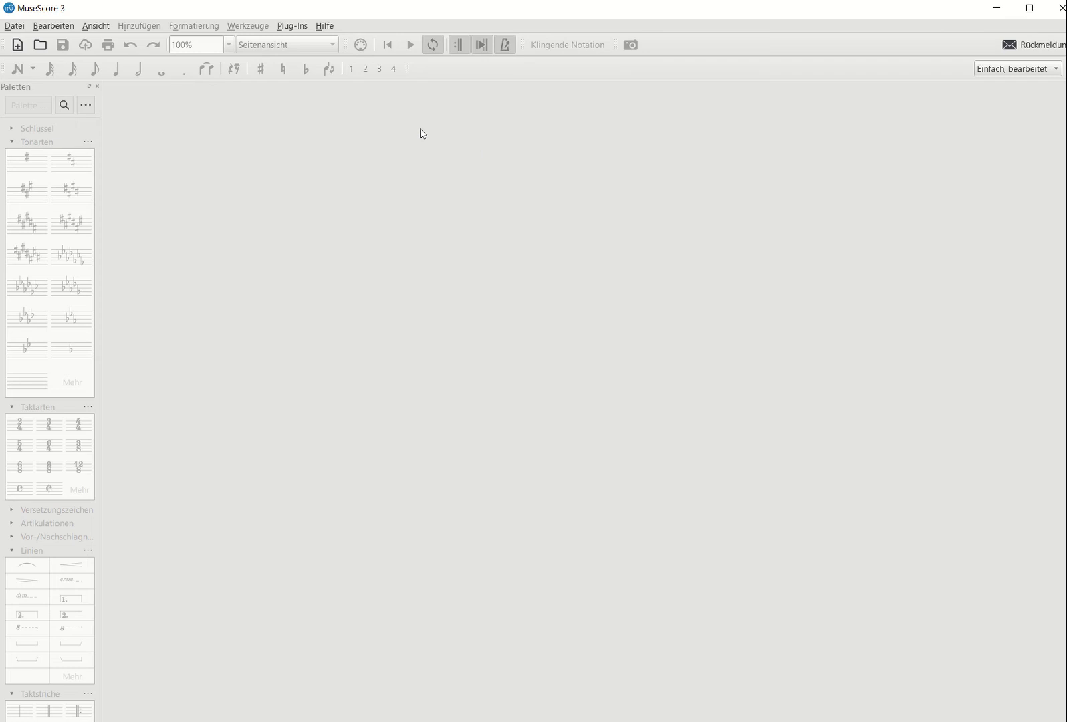
Open the SightReadingTrainer plug-in, place its window over the empty workspace, and set the BPM to 150.
{"action": "left_click", "coordinate": [292, 26]}
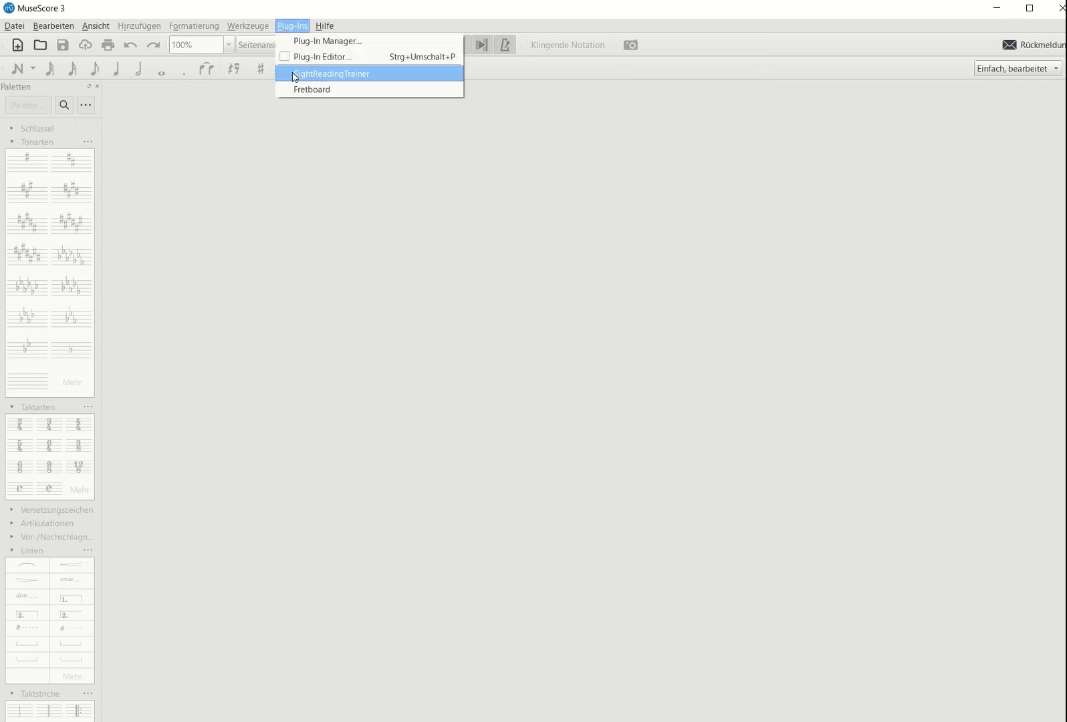
{"action": "left_click", "coordinate": [396, 79]}
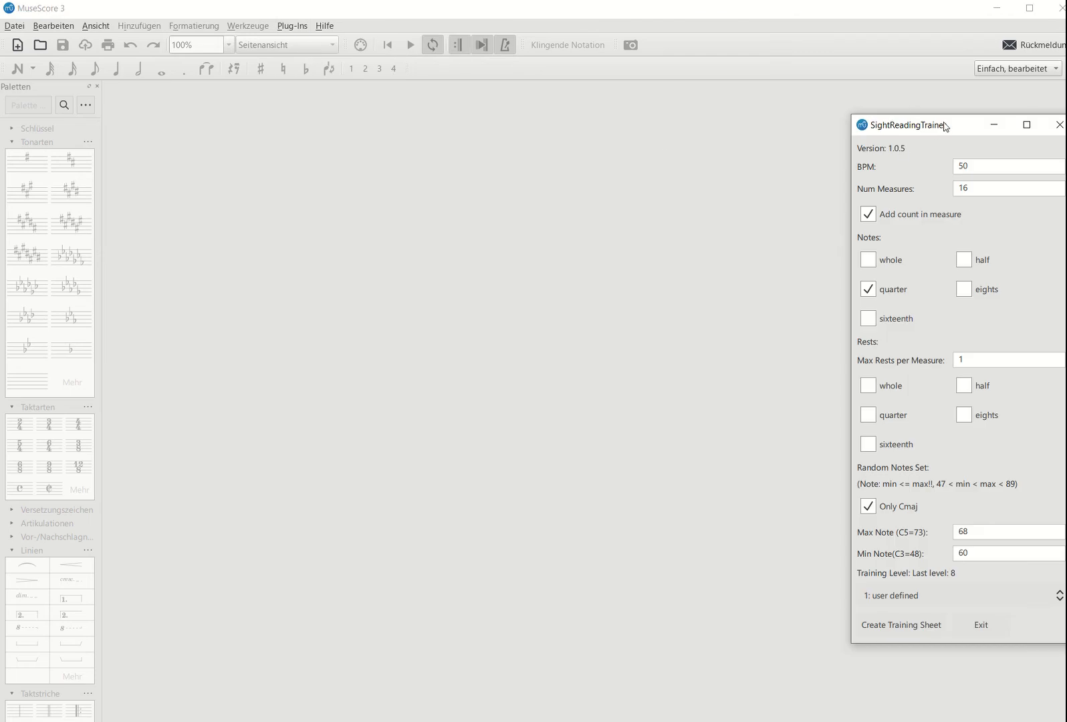
{"action": "left_click_drag", "start_coordinate": [946, 127], "coordinate": [538, 97]}
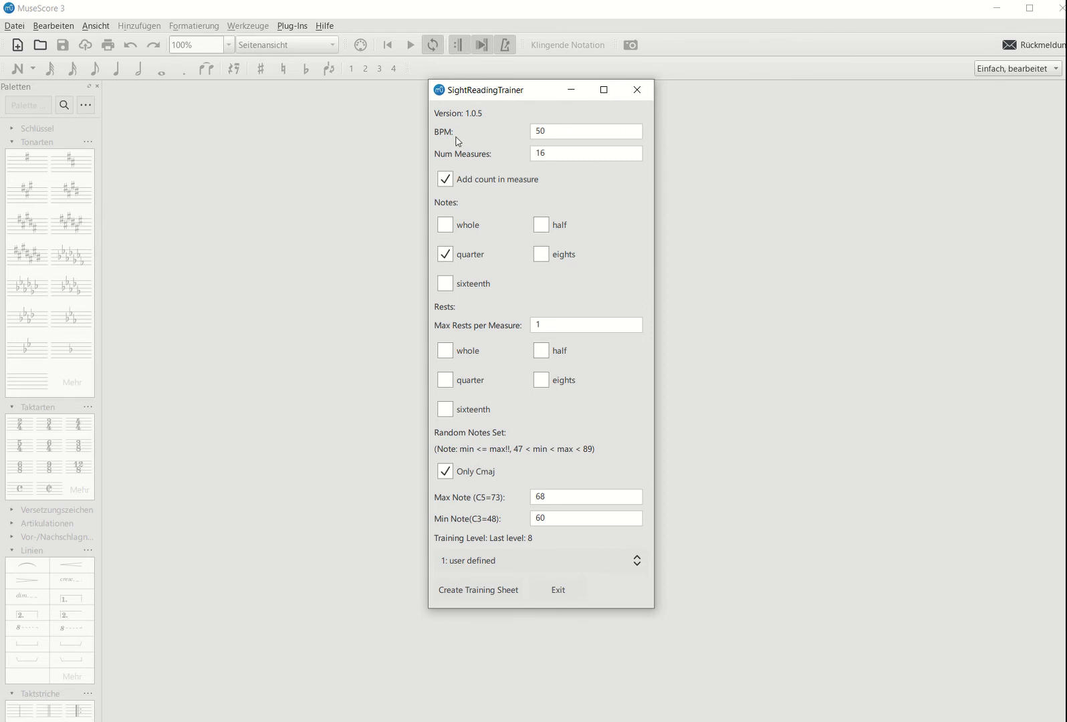
{"action": "left_click", "coordinate": [538, 131]}
{"action": "type", "text": "15"}
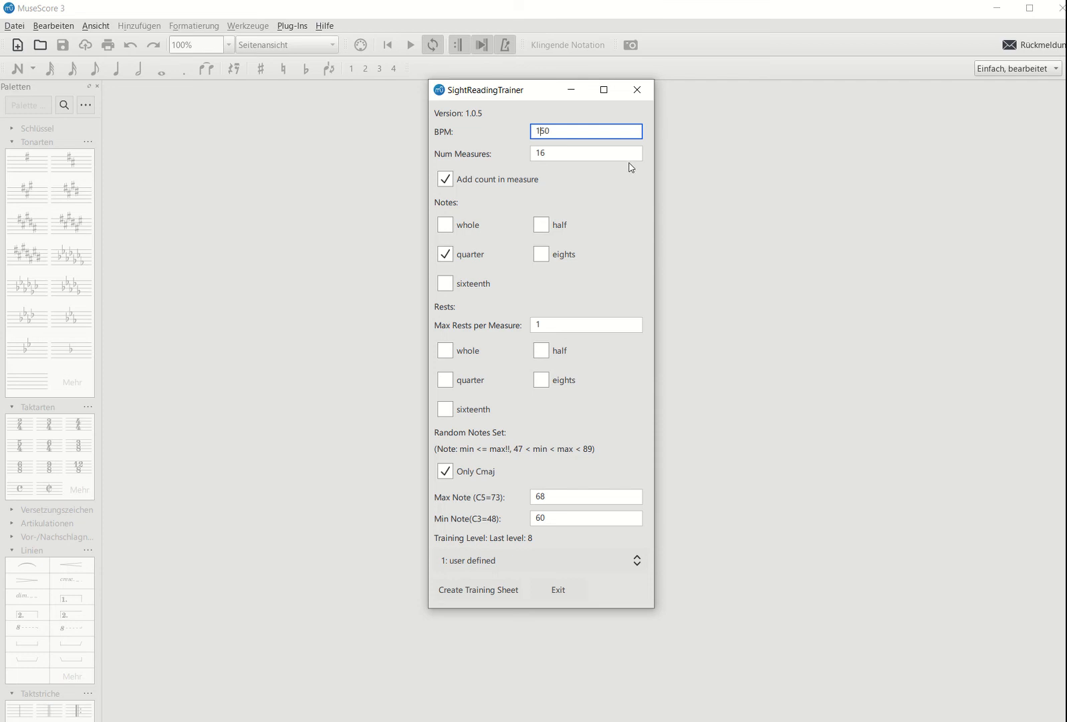
Set the number of measures for the training sheet to 32.
{"action": "left_click", "coordinate": [557, 153]}
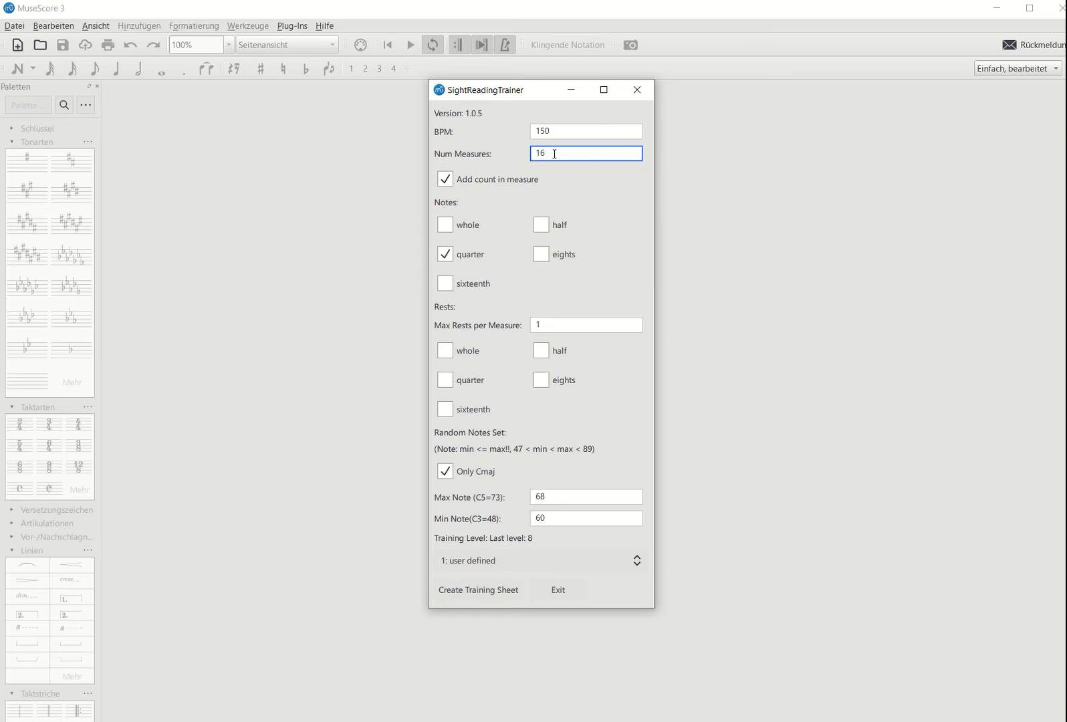
{"action": "key", "text": "BackSpace"}
{"action": "key", "text": "BackSpace"}
{"action": "type", "text": "32"}
{"action": "left_click", "coordinate": [450, 183]}
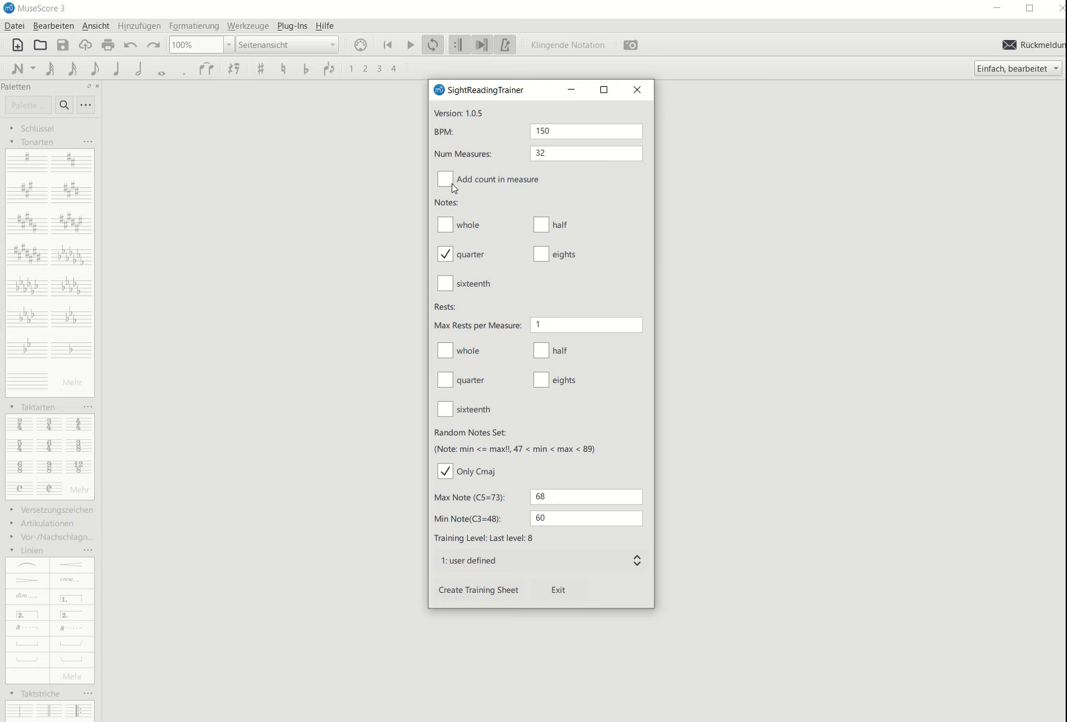
{"action": "left_click", "coordinate": [452, 188]}
{"action": "left_click", "coordinate": [531, 326]}
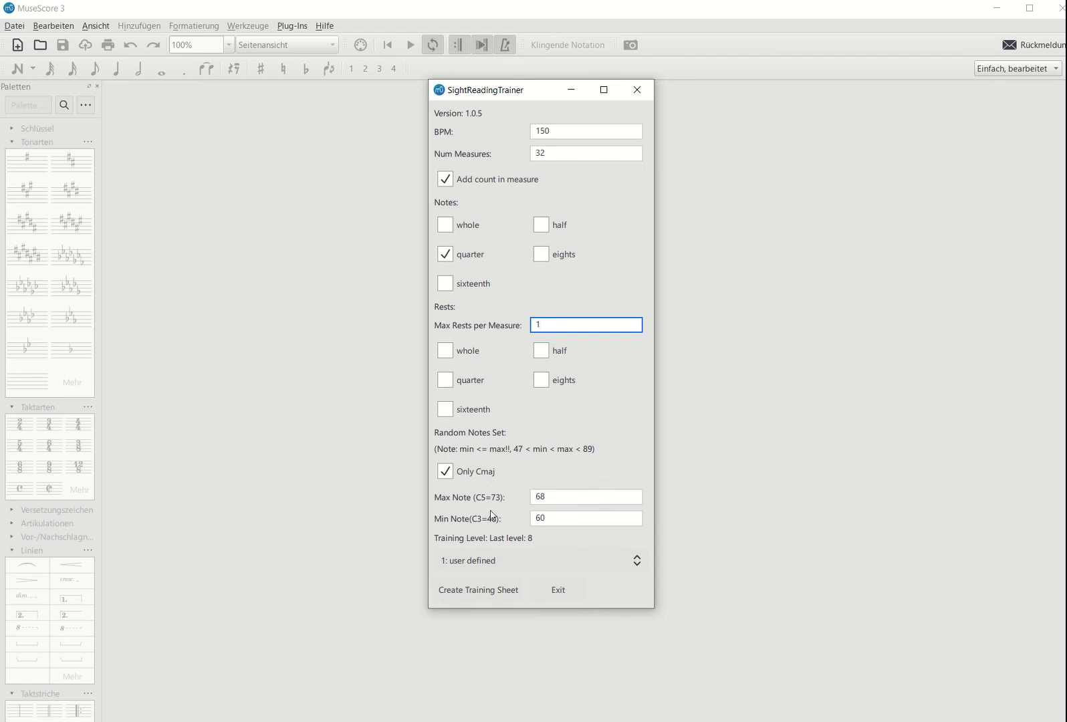
{"action": "left_click", "coordinate": [538, 519]}
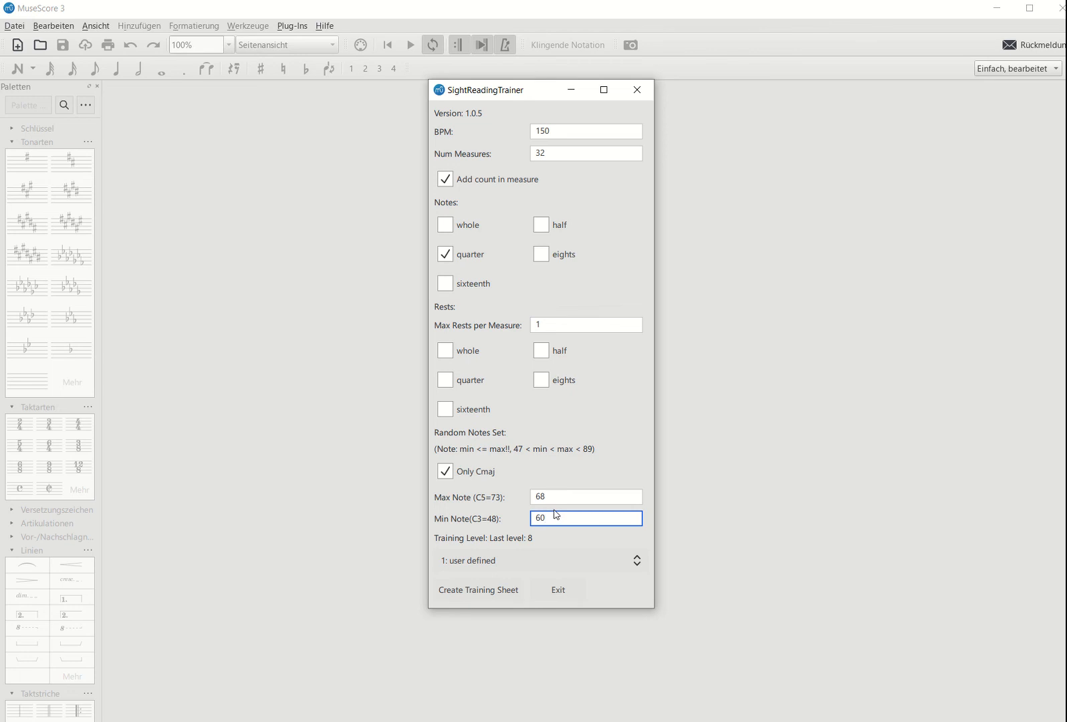
Review the predefined training levels, keep the user-defined level, and create the training sheet.
{"action": "left_click", "coordinate": [612, 567]}
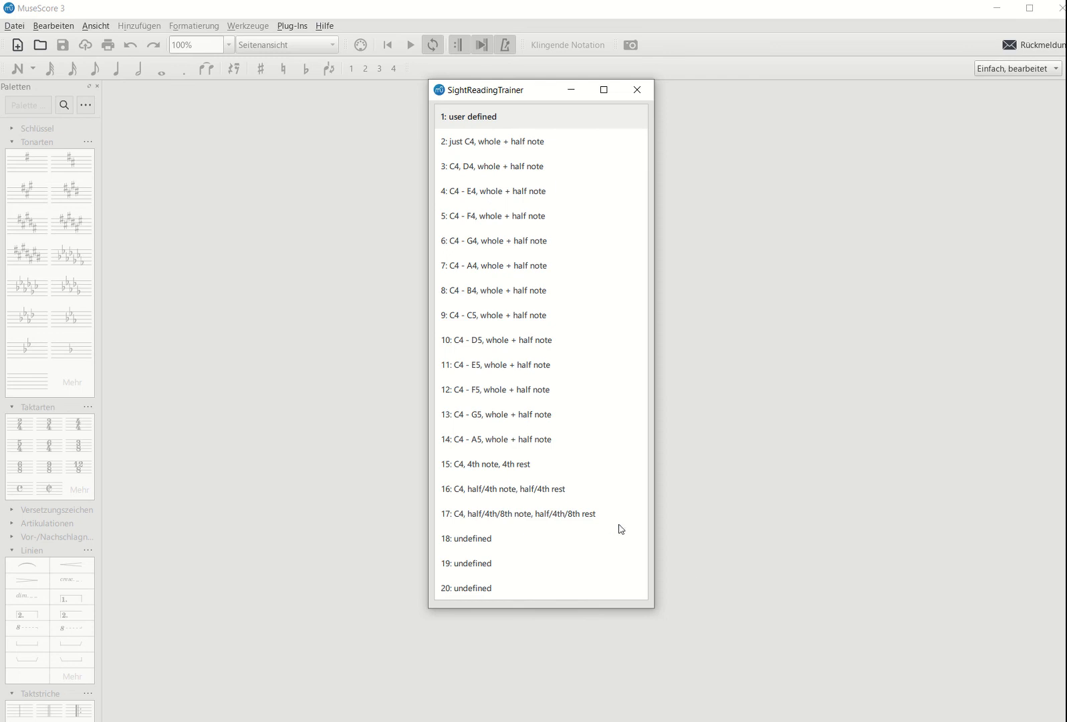
{"action": "left_click", "coordinate": [652, 610]}
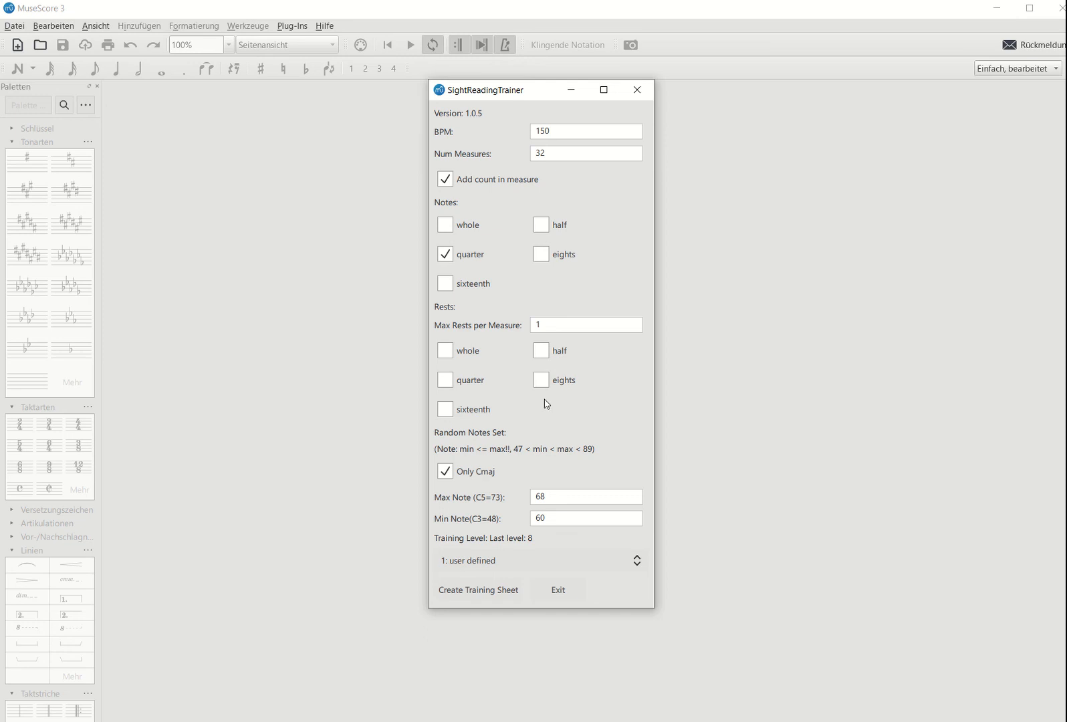
{"action": "left_click", "coordinate": [466, 595]}
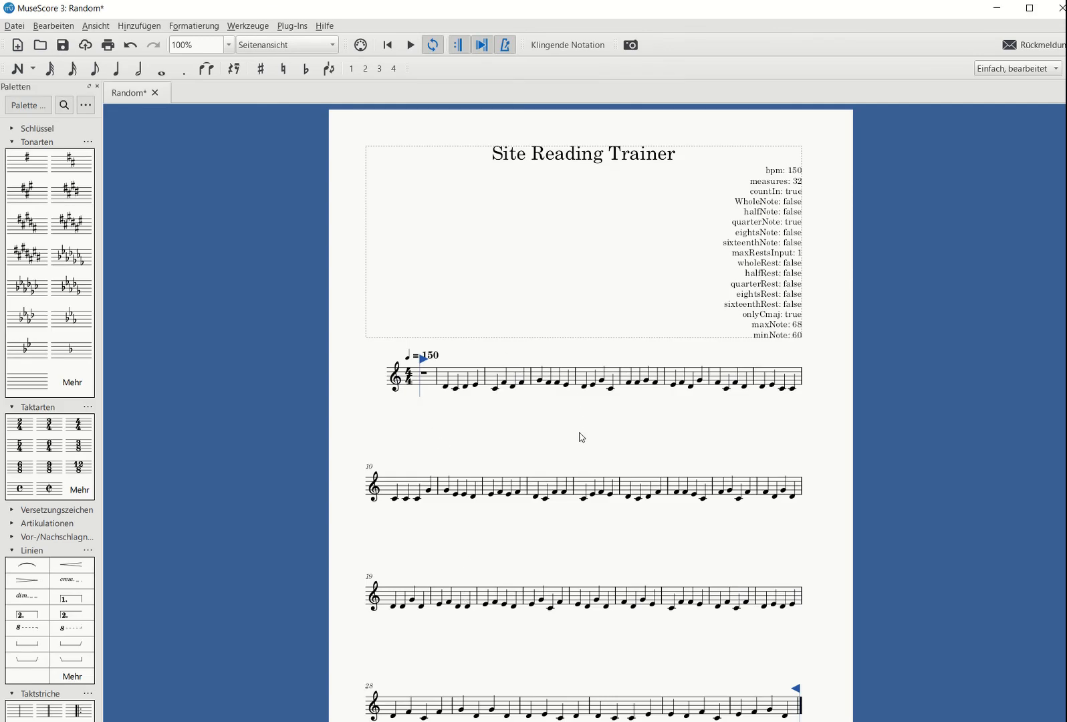
Add system breaks every 4 measures throughout the generated score.
{"action": "right_click", "coordinate": [418, 390]}
{"action": "left_click", "coordinate": [193, 25]}
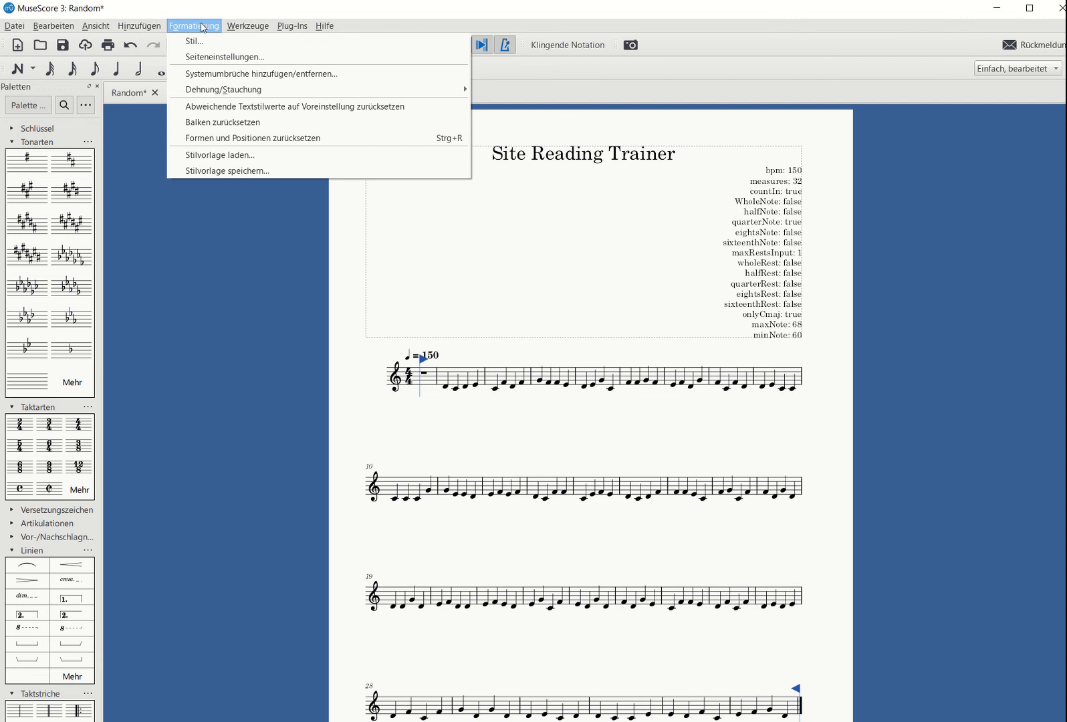
{"action": "left_click", "coordinate": [233, 73]}
{"action": "left_click_drag", "start_coordinate": [912, 333], "coordinate": [730, 287]}
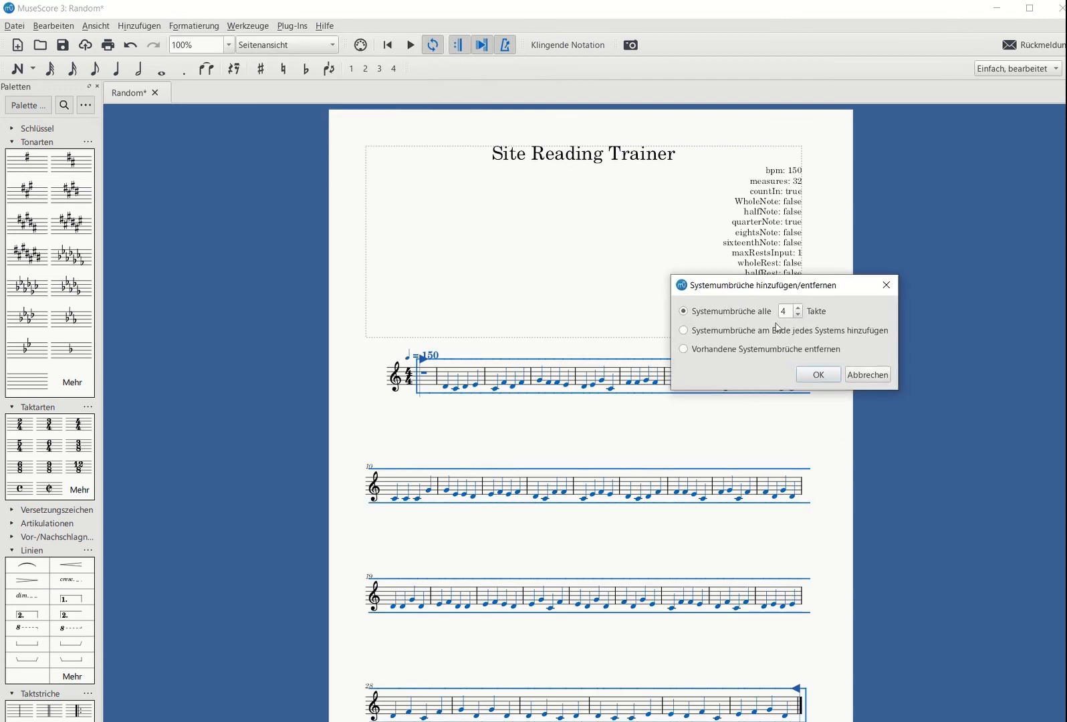
{"action": "left_click", "coordinate": [819, 376]}
{"action": "left_click_drag", "start_coordinate": [926, 399], "coordinate": [786, 358]}
{"action": "right_click", "coordinate": [785, 358]}
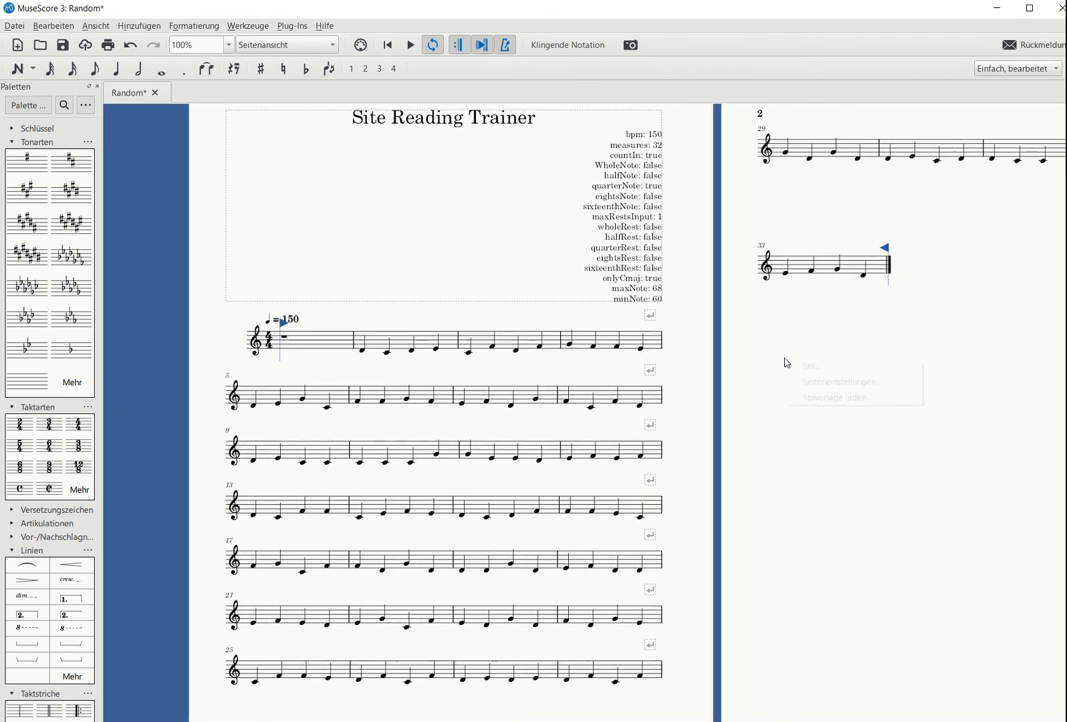
{"action": "left_click", "coordinate": [789, 367]}
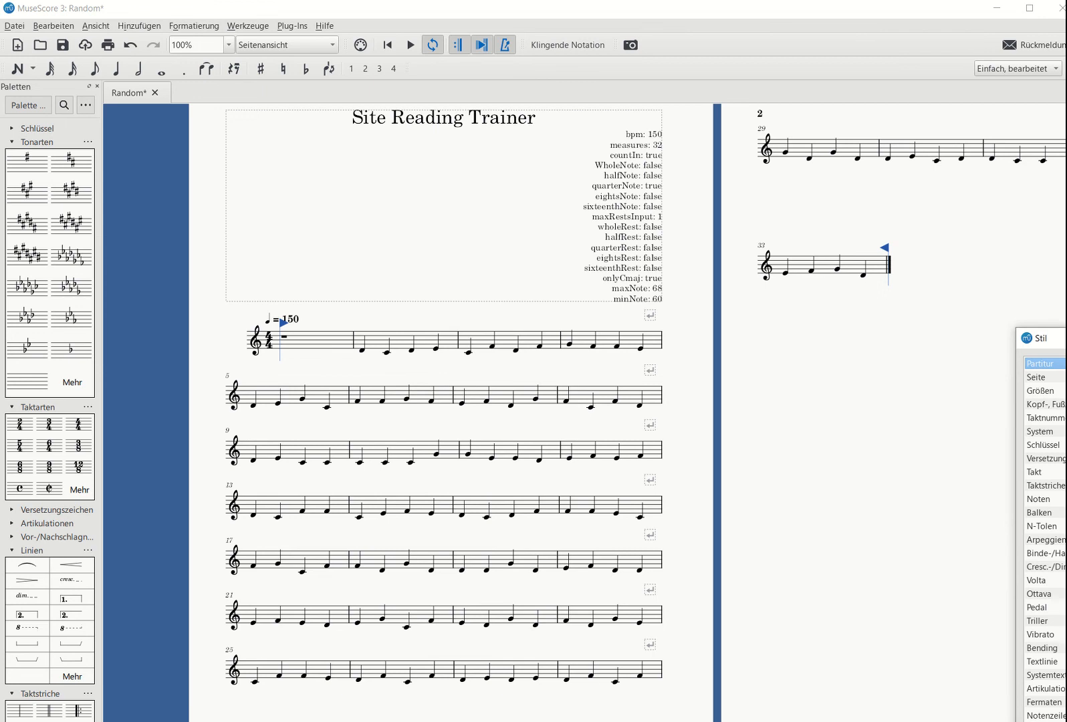
{"action": "key", "text": "Escape"}
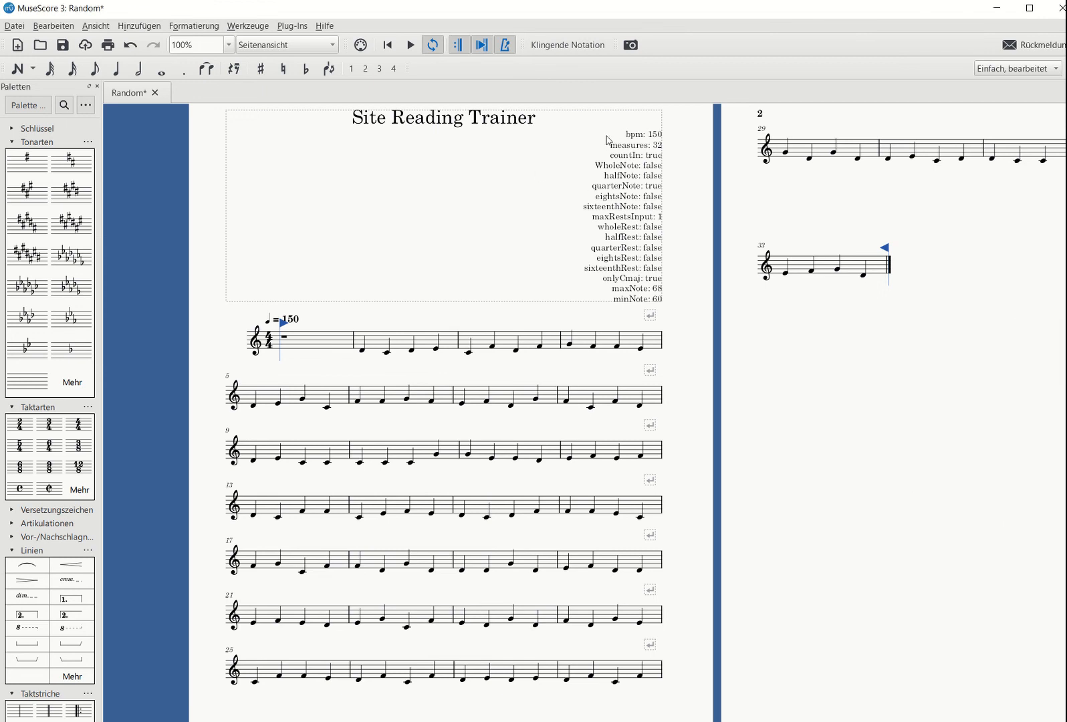
{"action": "mouse_move", "coordinate": [675, 235]}
{"action": "left_mouse_down"}
{"action": "mouse_move", "coordinate": [679, 265]}
{"action": "mouse_move", "coordinate": [657, 240]}
{"action": "left_mouse_up"}
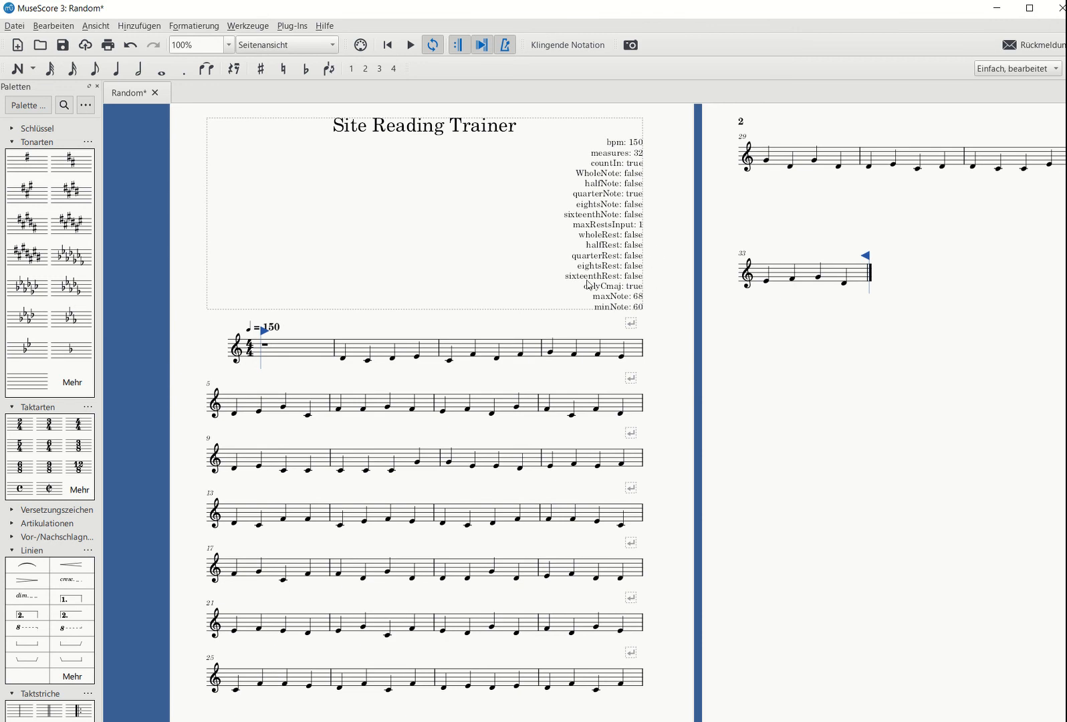
Try to save the generated score under its current name.
{"action": "left_click", "coordinate": [15, 27]}
{"action": "left_click", "coordinate": [68, 123]}
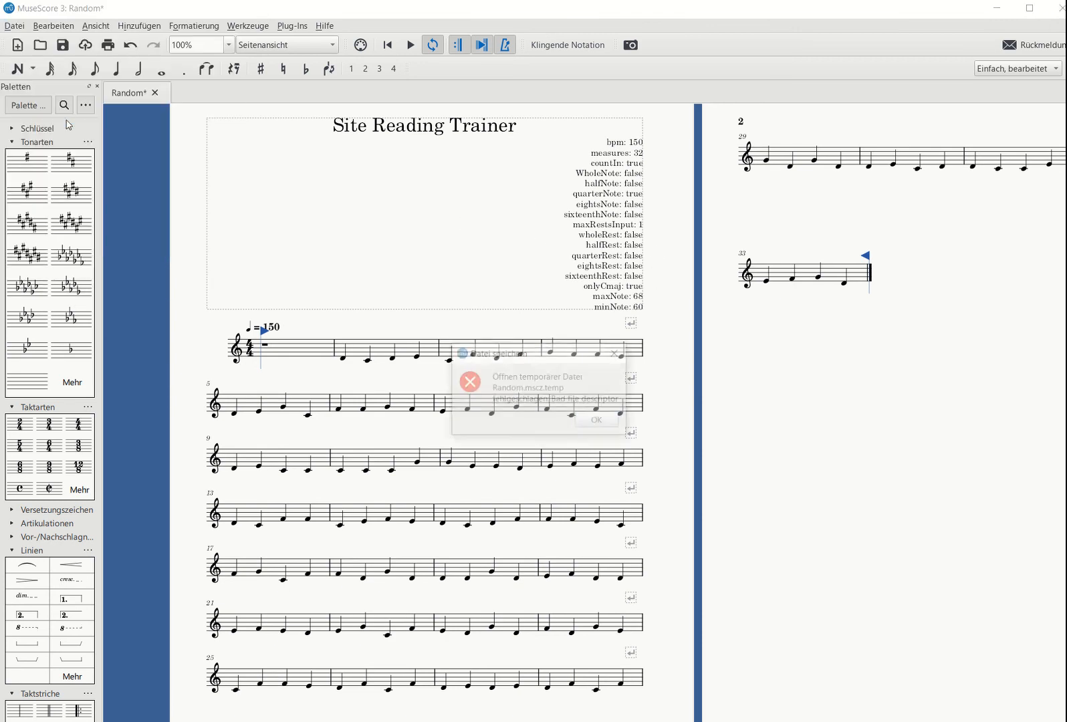
{"action": "left_click", "coordinate": [595, 422]}
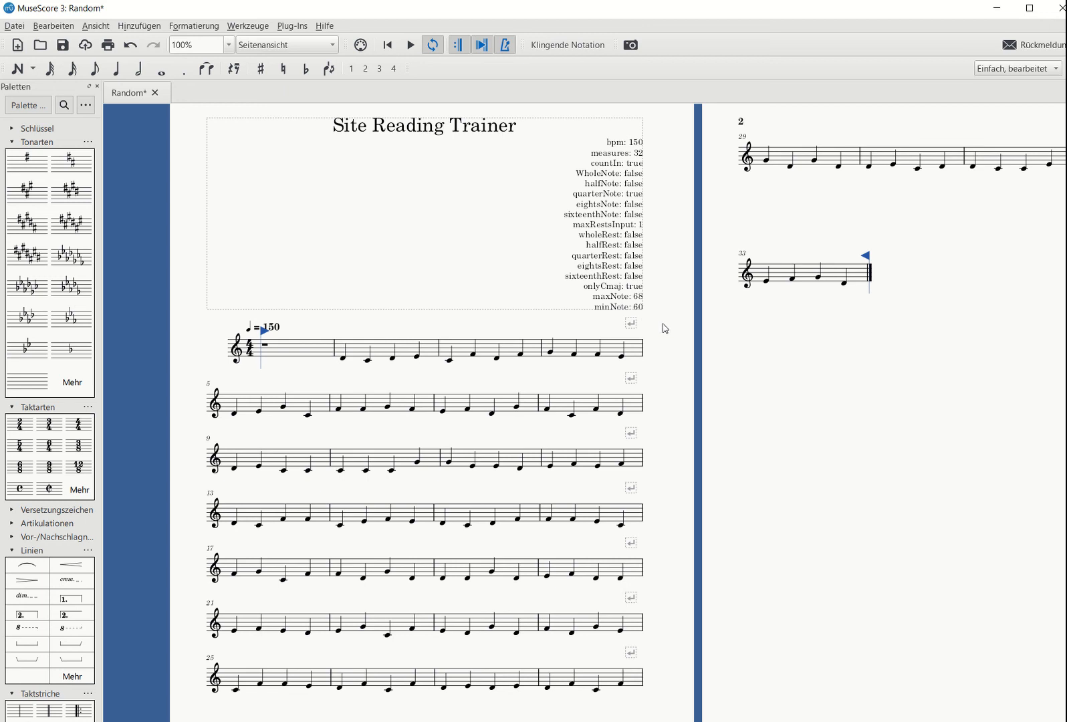
Play back the opening measures of the training sheet and stop playback.
{"action": "left_click", "coordinate": [409, 45]}
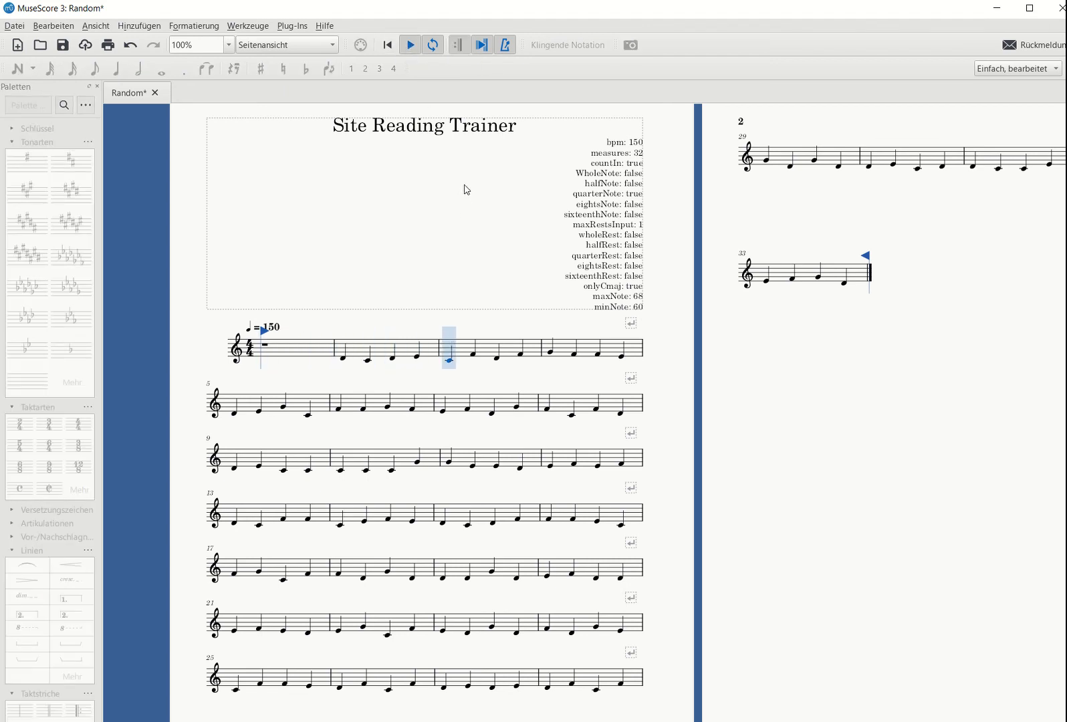
{"action": "left_click", "coordinate": [410, 46]}
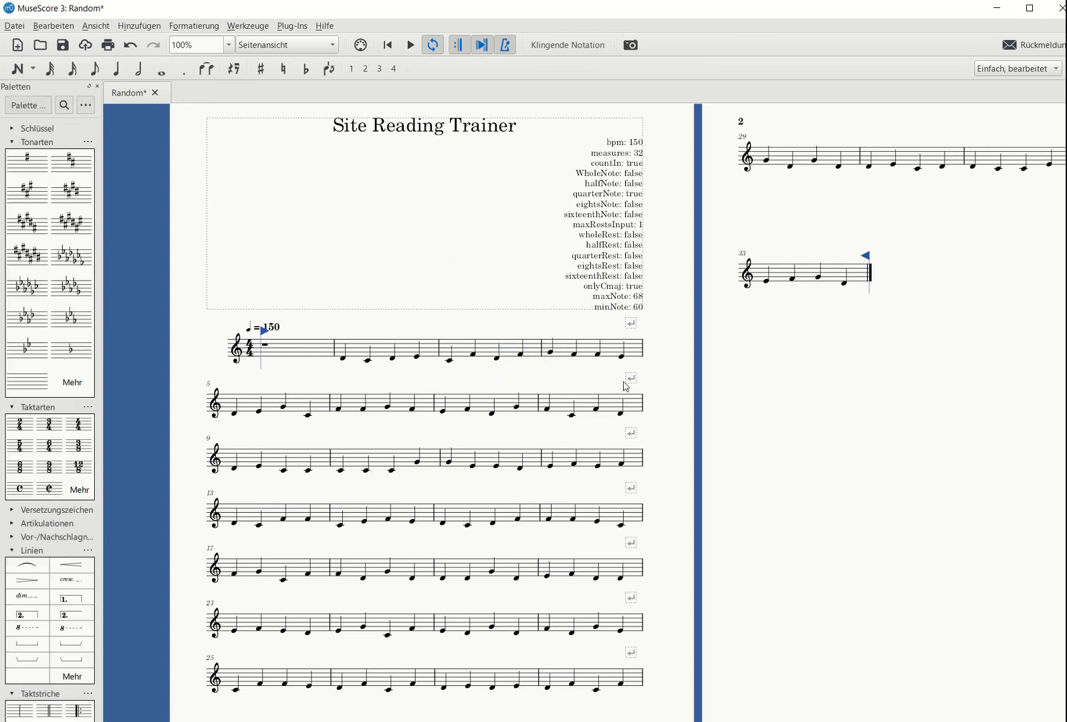
Set the tempo marking above the first measure to 50 and play the sheet briefly at that tempo.
{"action": "left_click", "coordinate": [276, 326]}
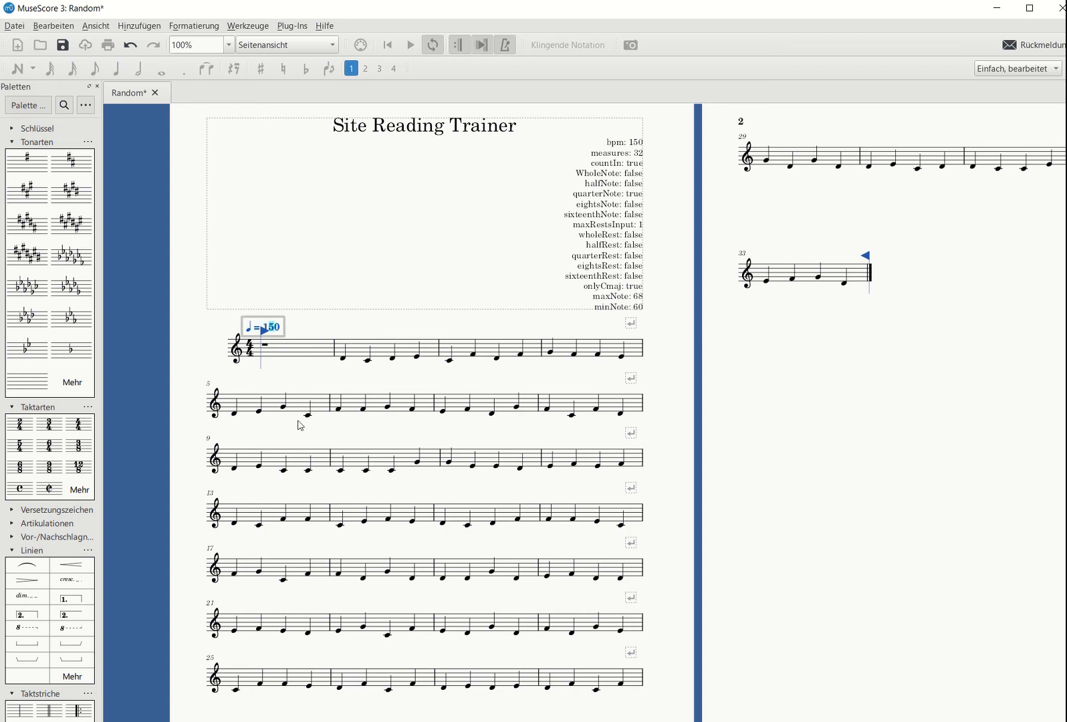
{"action": "key", "text": "BackSpace"}
{"action": "key", "text": "BackSpace"}
{"action": "type", "text": "5"}
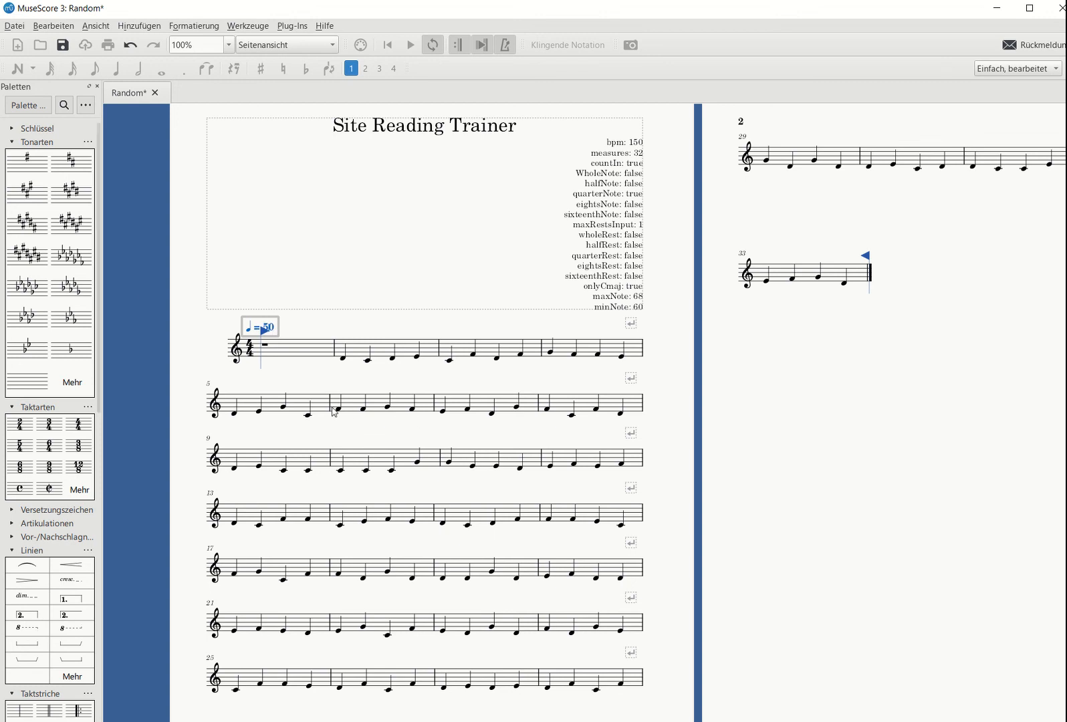
{"action": "key", "text": "Escape"}
{"action": "left_click", "coordinate": [412, 45]}
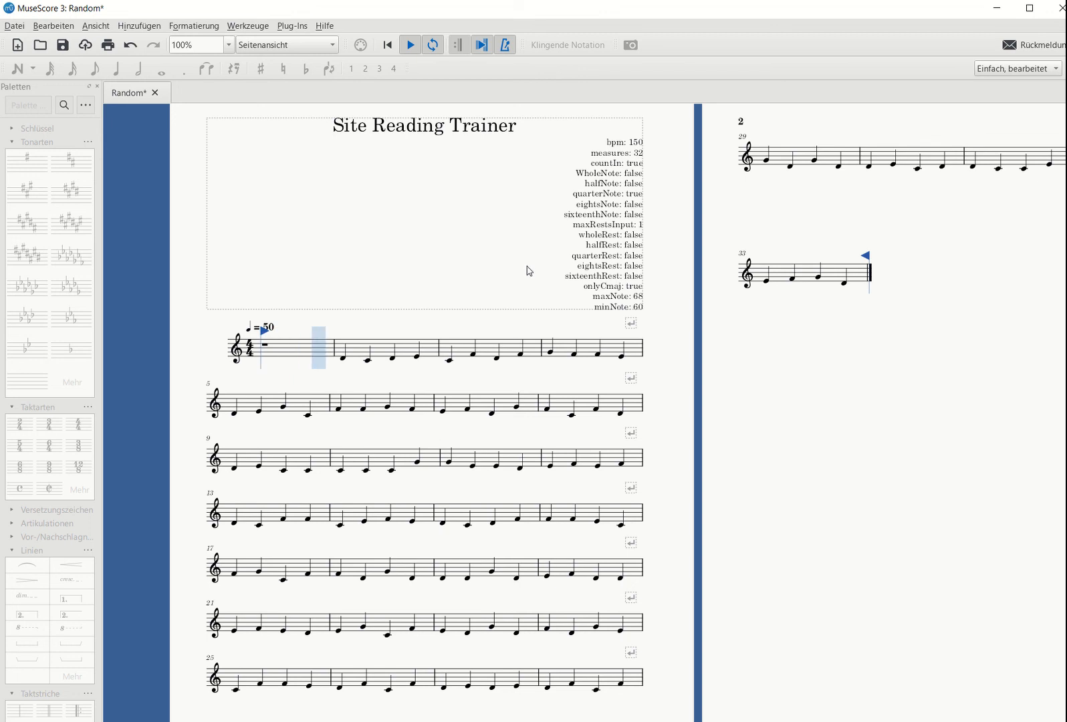
{"action": "left_click", "coordinate": [414, 51]}
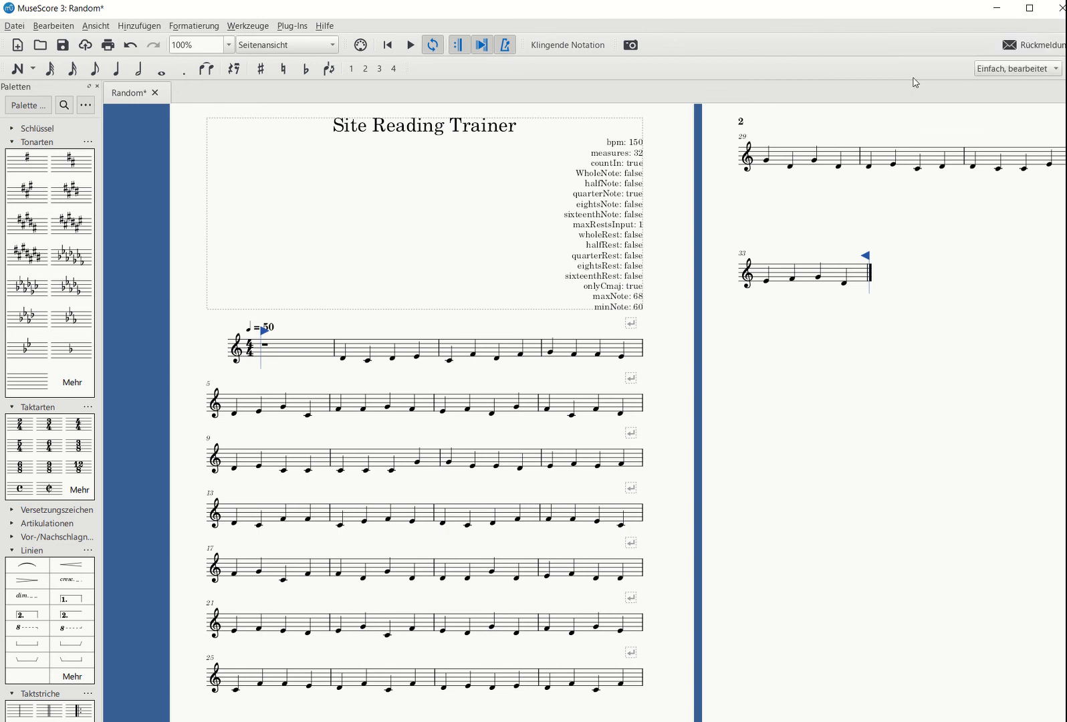
{"action": "mouse_move", "coordinate": [923, 4]}
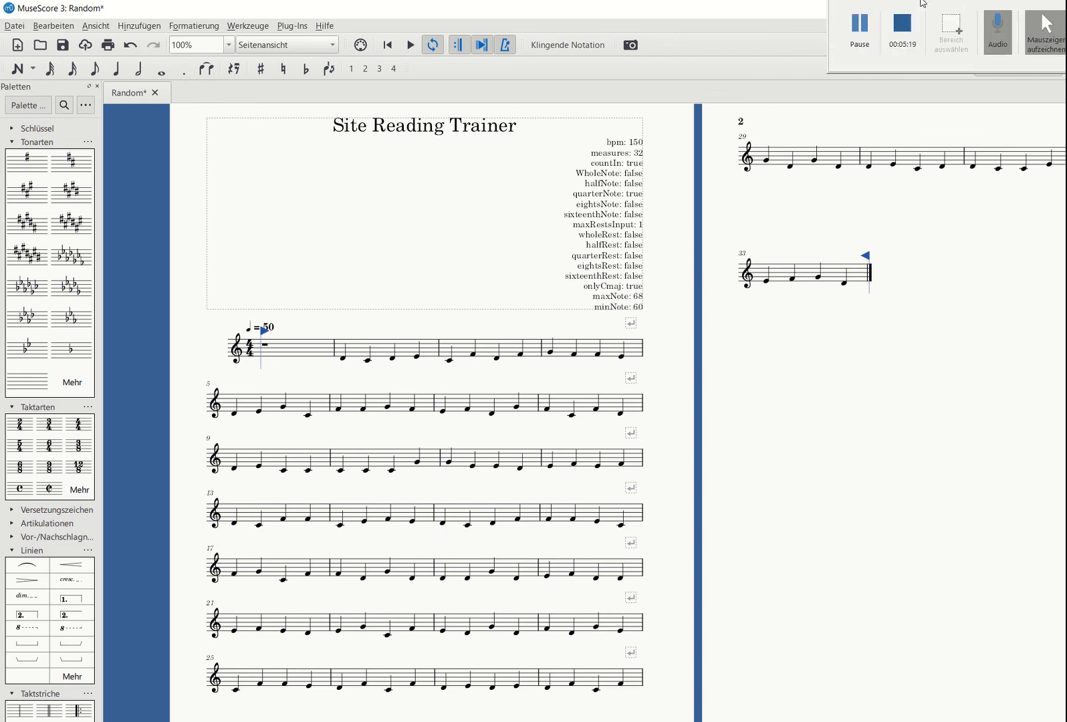